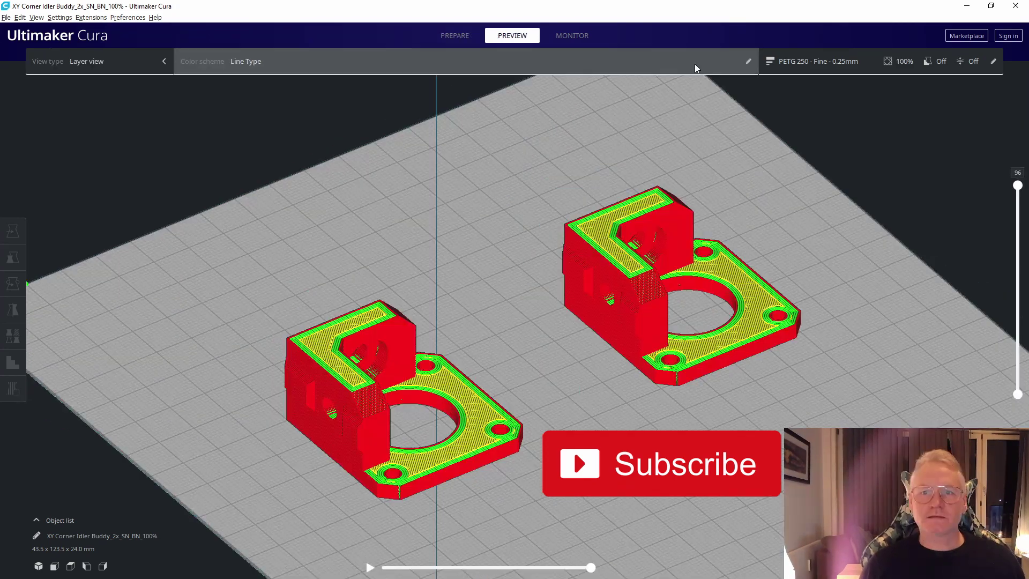
# - Show only travel moves in the layer preview with Extruder 1 hidden, tilting the view to inspect them
pyautogui.click(695, 68)
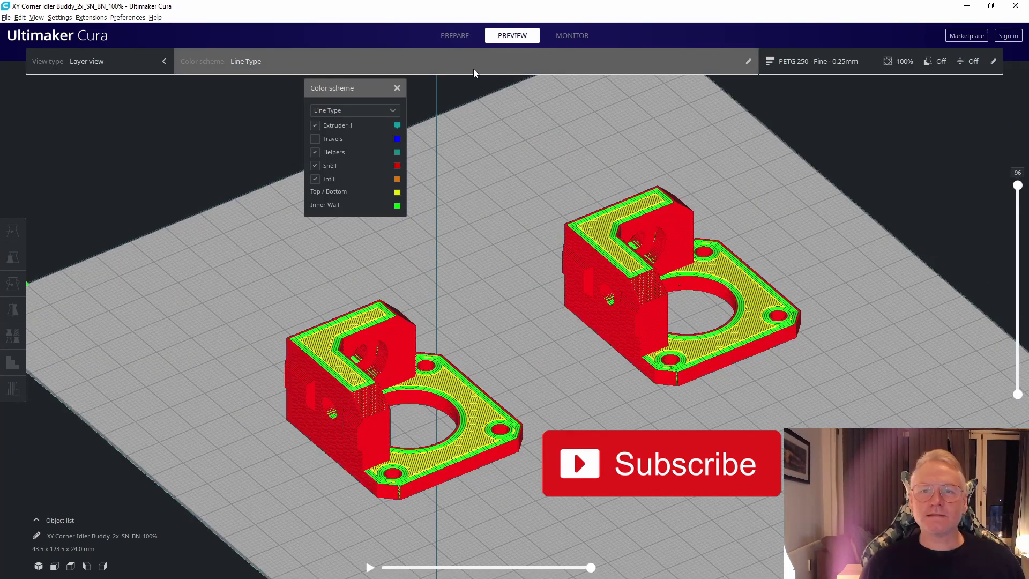
pyautogui.click(315, 139)
pyautogui.click(315, 126)
pyautogui.scroll(5, 742, 322)
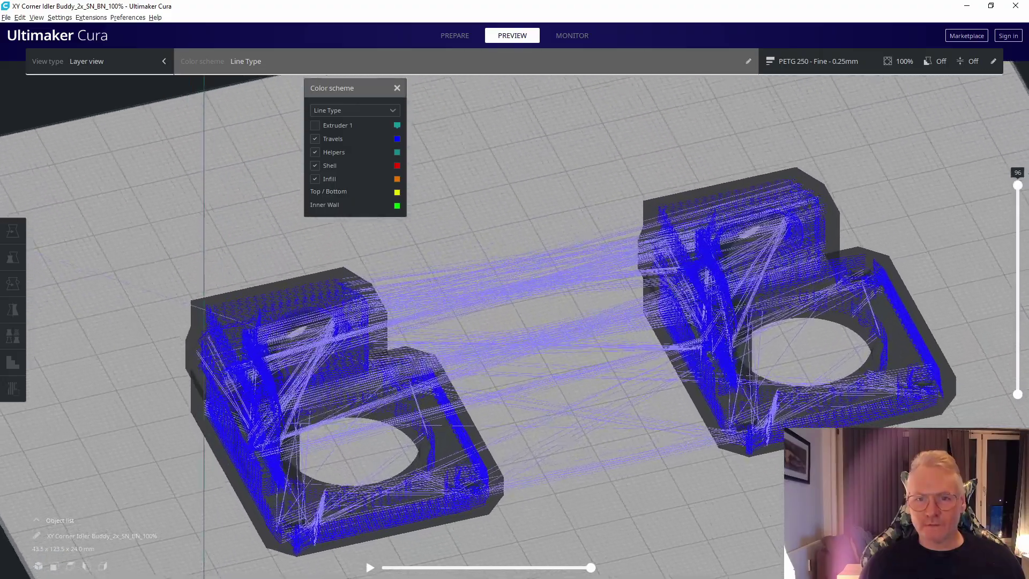
pyautogui.moveTo(628, 371); pyautogui.dragTo(803, 268, button='right')
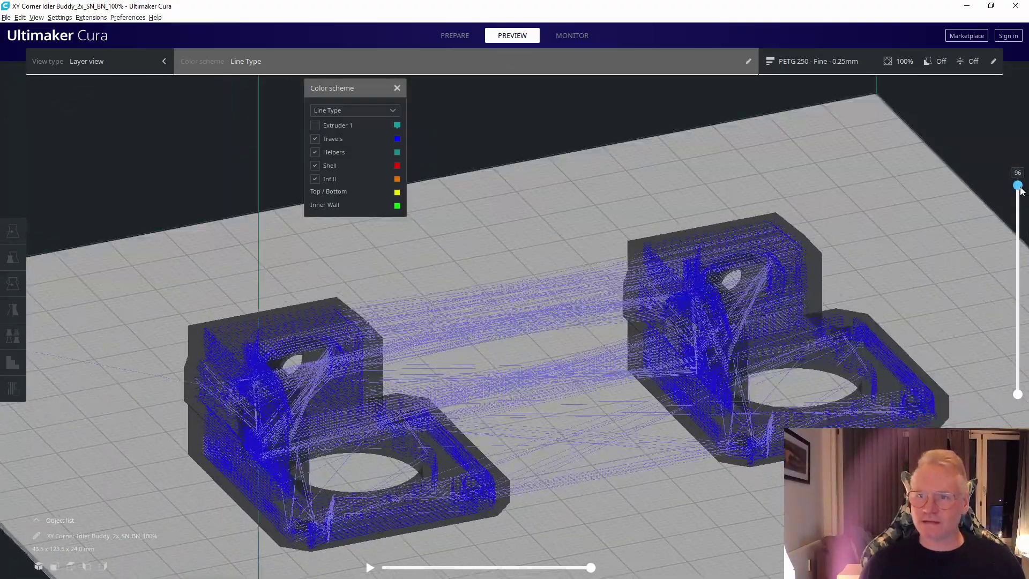
pyautogui.moveTo(1021, 191)
pyautogui.mouseDown()
pyautogui.moveTo(1019, 230)
pyautogui.moveTo(1023, 199)
pyautogui.mouseUp()
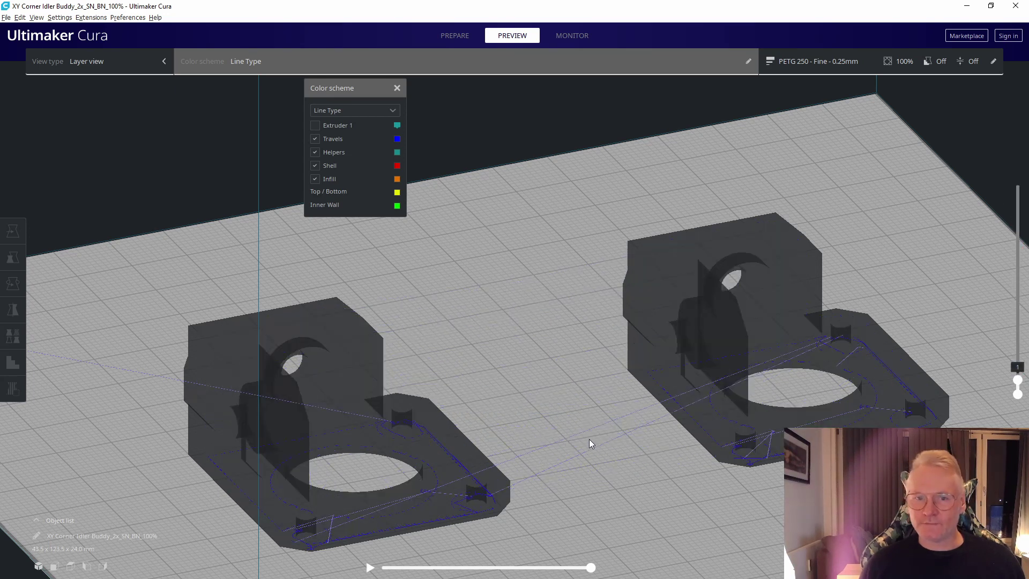
# - Show Extruder 1's printed lines again and display the complete first layer
pyautogui.scroll(2, 590, 444)
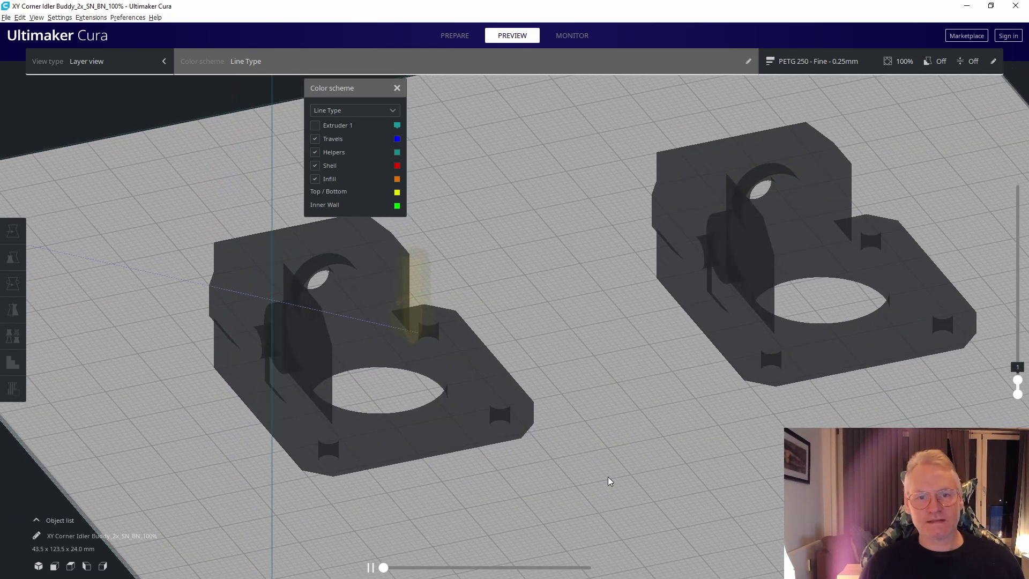
pyautogui.click(316, 125)
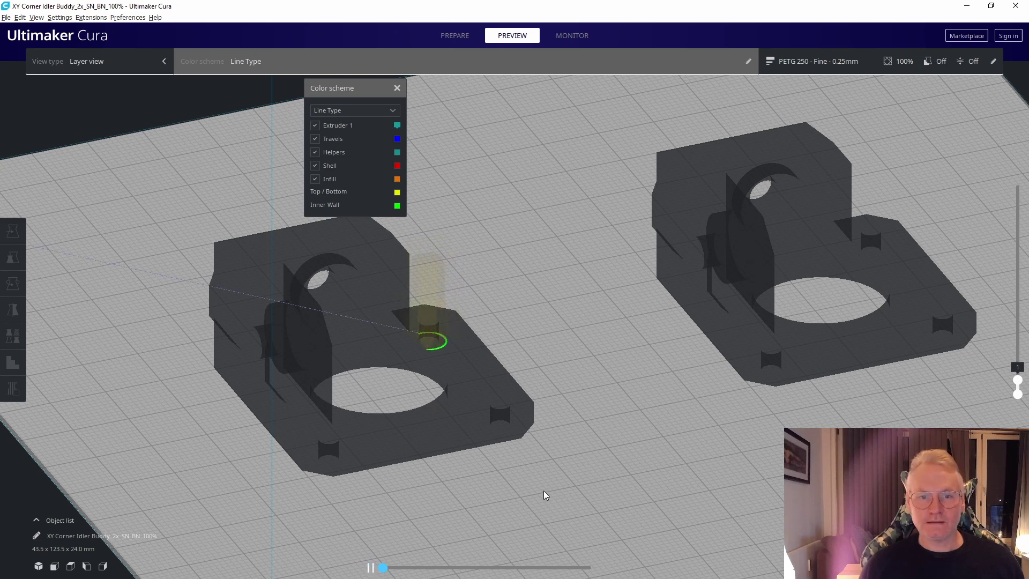
pyautogui.click(490, 567)
pyautogui.moveTo(493, 569); pyautogui.dragTo(491, 570)
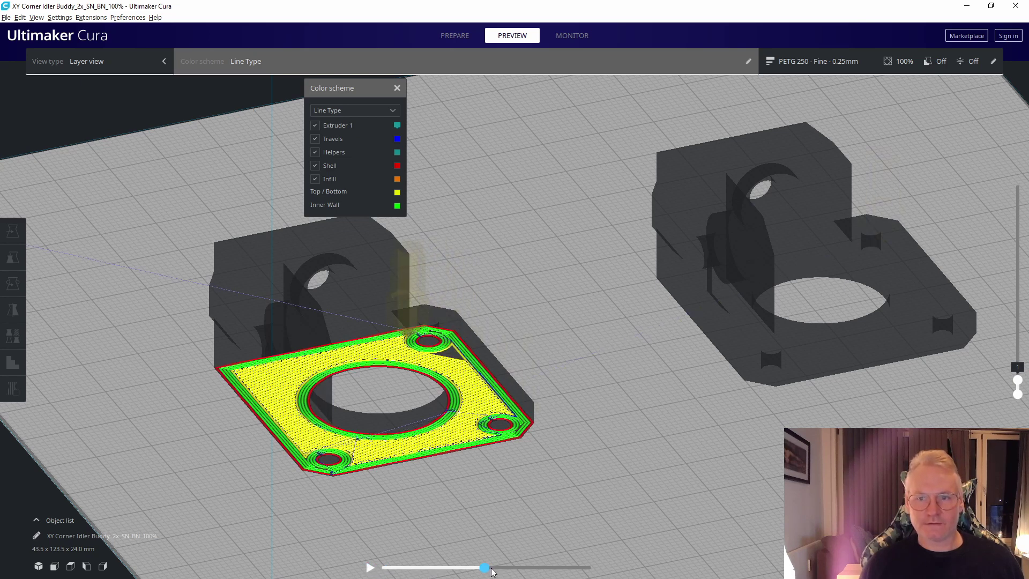
# - Play the layer simulation to watch travels between parts, then view up to layer 87
pyautogui.click(372, 567)
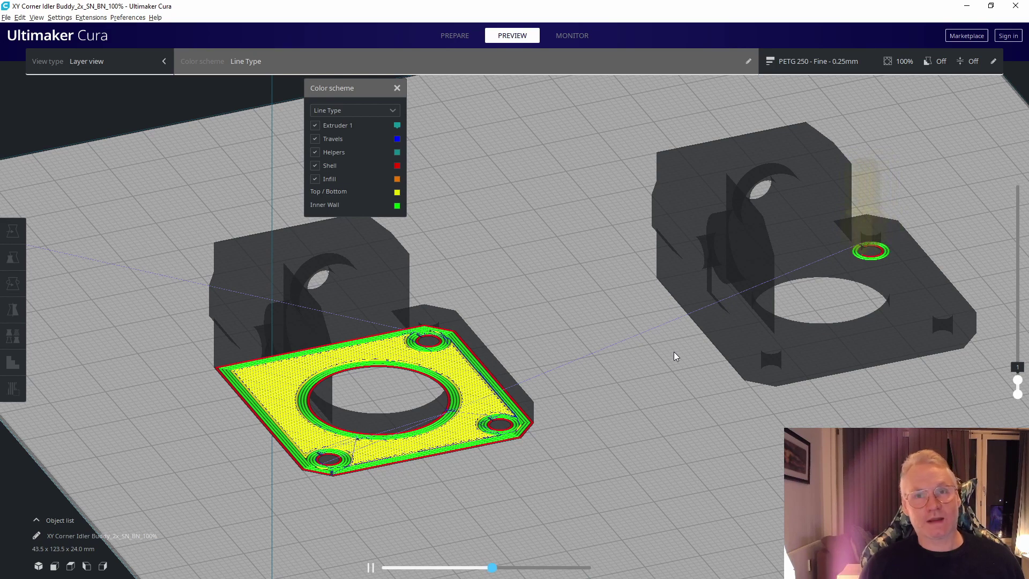
pyautogui.click(551, 568)
pyautogui.moveTo(551, 568); pyautogui.dragTo(378, 570)
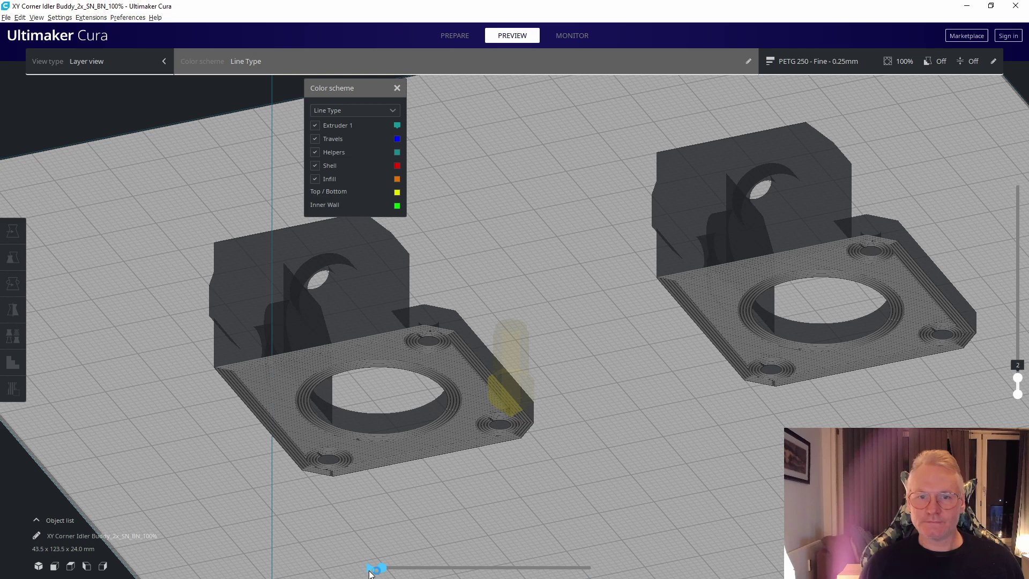
pyautogui.click(370, 569)
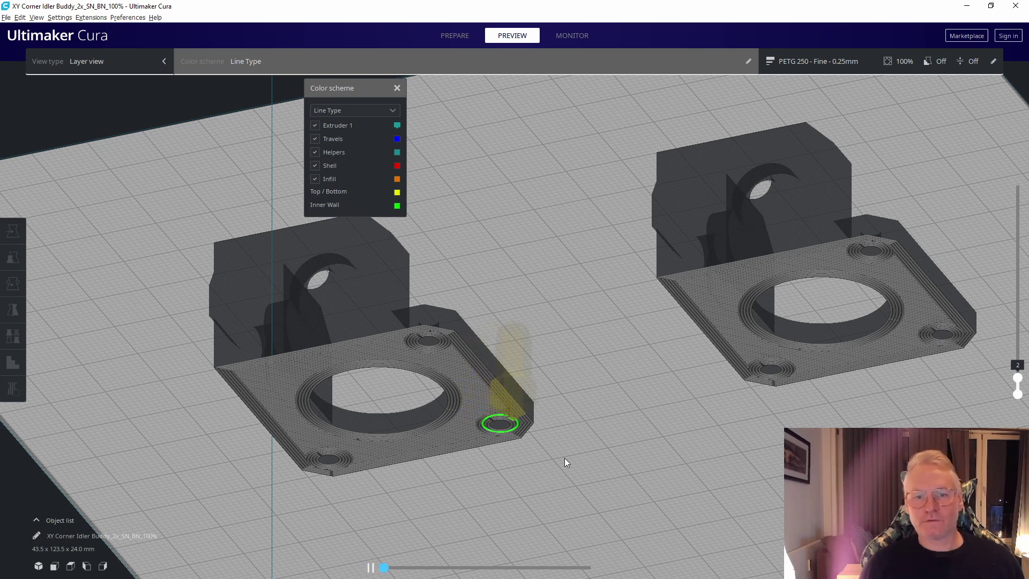
pyautogui.click(370, 568)
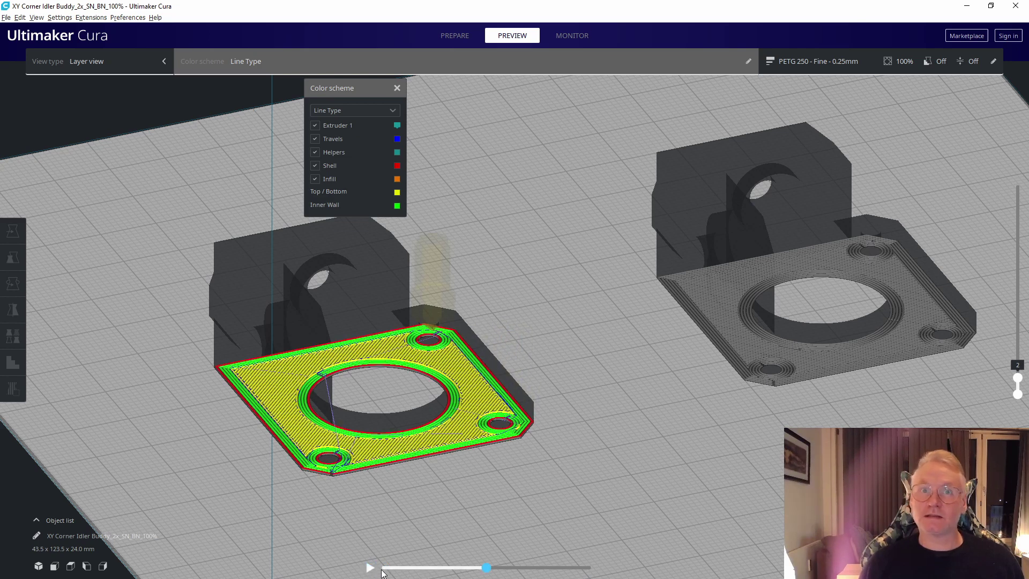
pyautogui.click(369, 568)
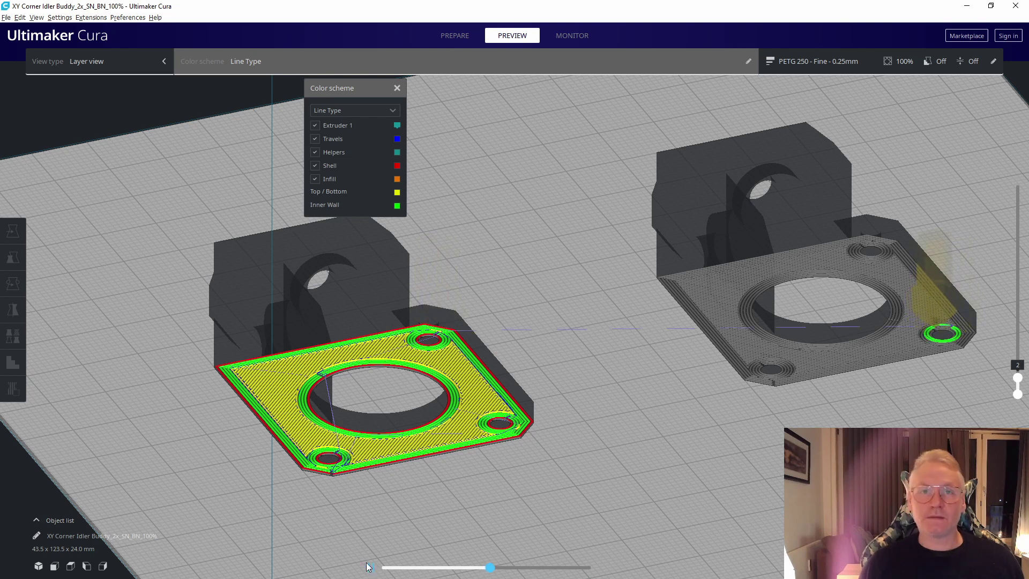
pyautogui.click(369, 567)
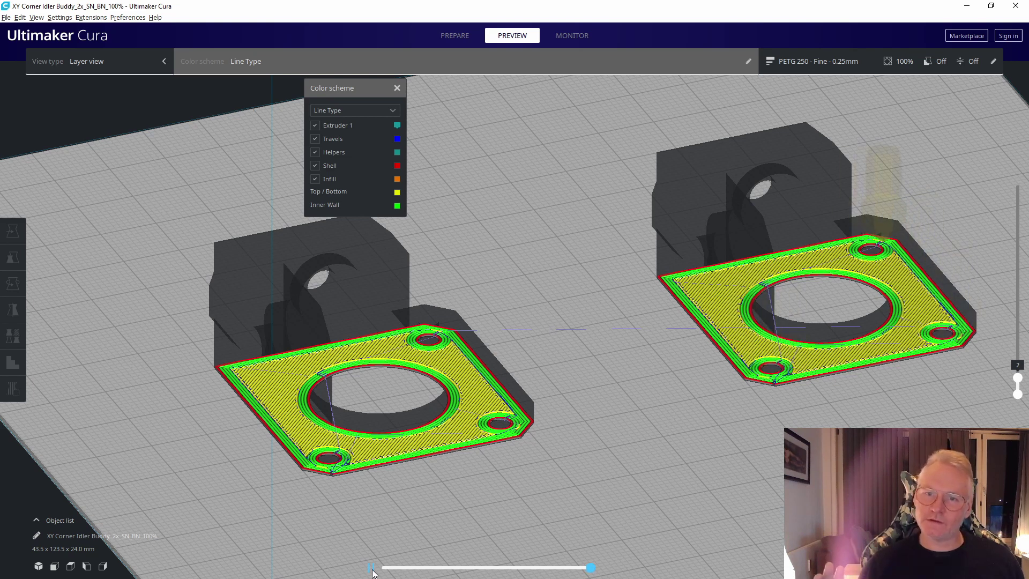
pyautogui.click(371, 568)
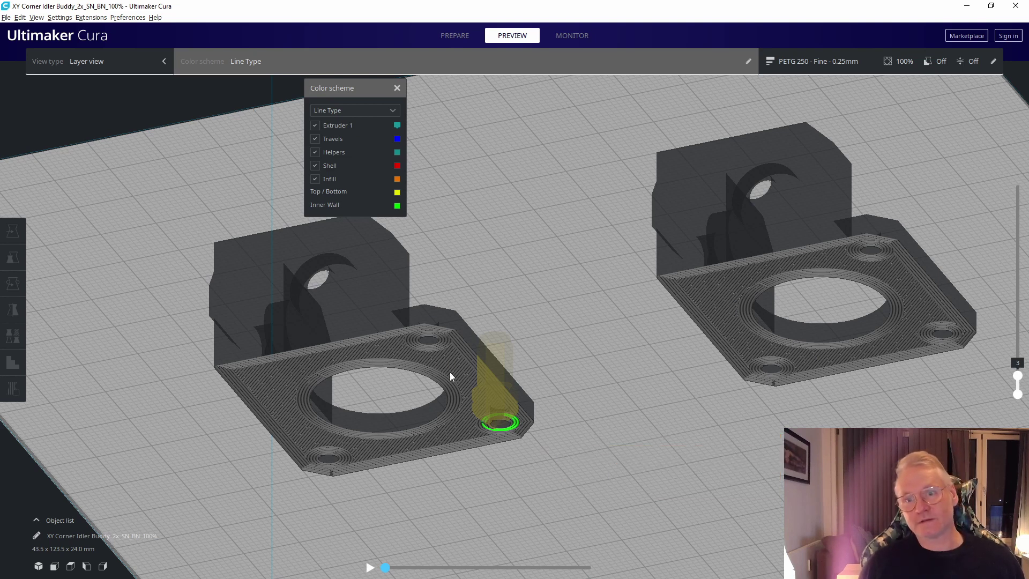
pyautogui.moveTo(1017, 375); pyautogui.dragTo(1026, 196)
# - Play the layer simulation from the first layer
pyautogui.click(370, 566)
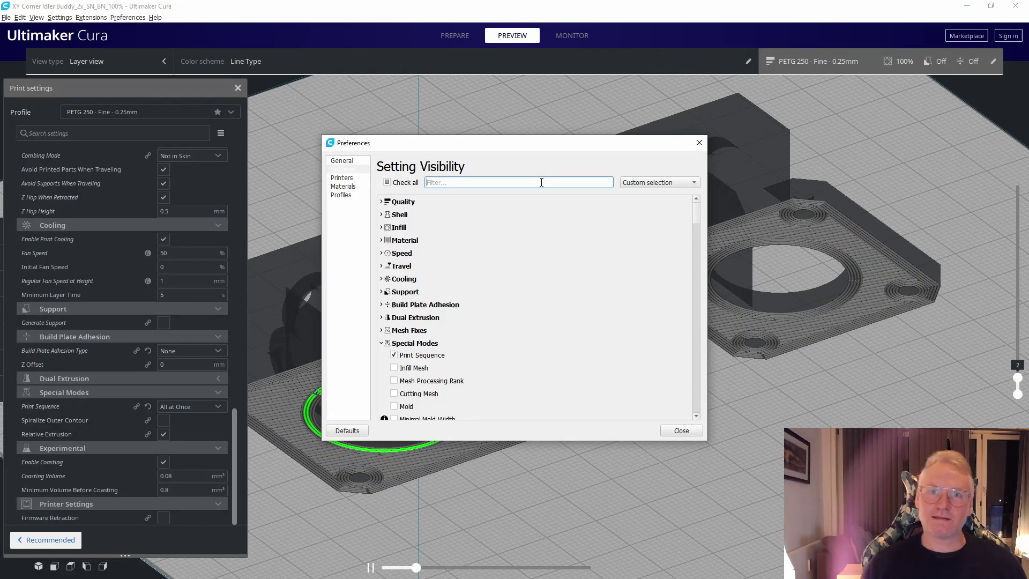
# - Filter Setting Visibility for 'print se' and make Print Sequence visible
pyautogui.click(688, 430)
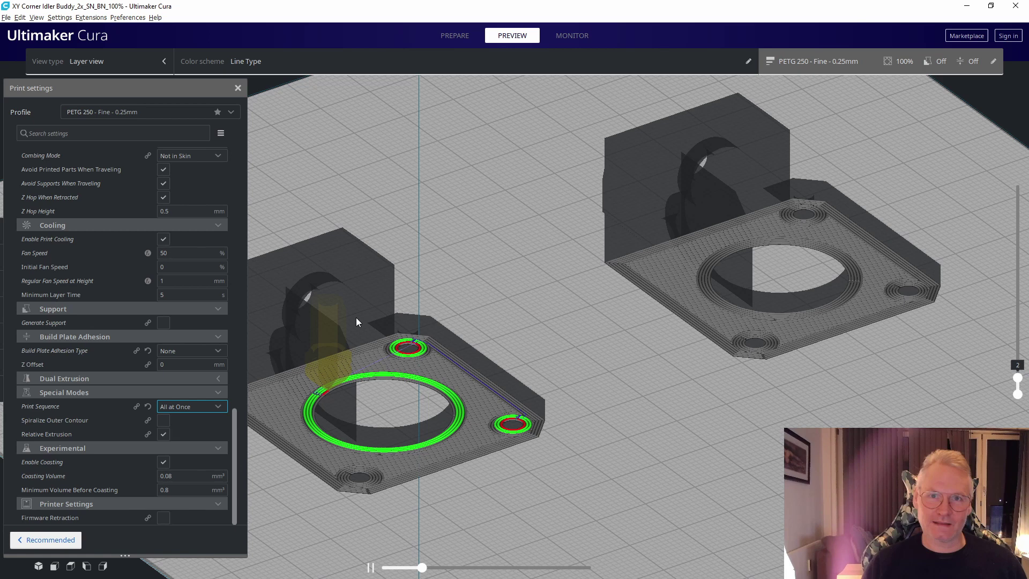
pyautogui.click(204, 309)
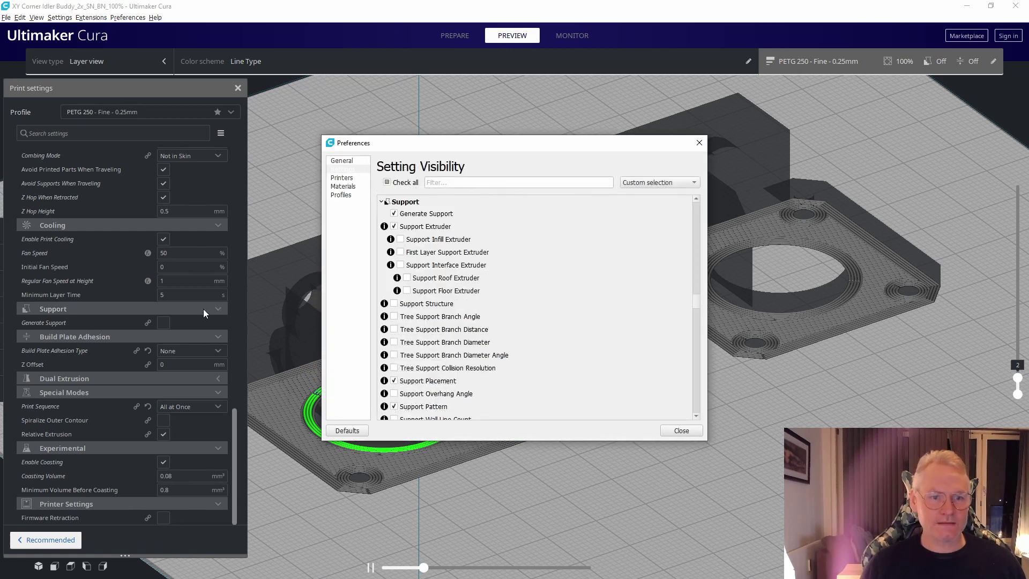
pyautogui.click(518, 183)
pyautogui.write('print s')
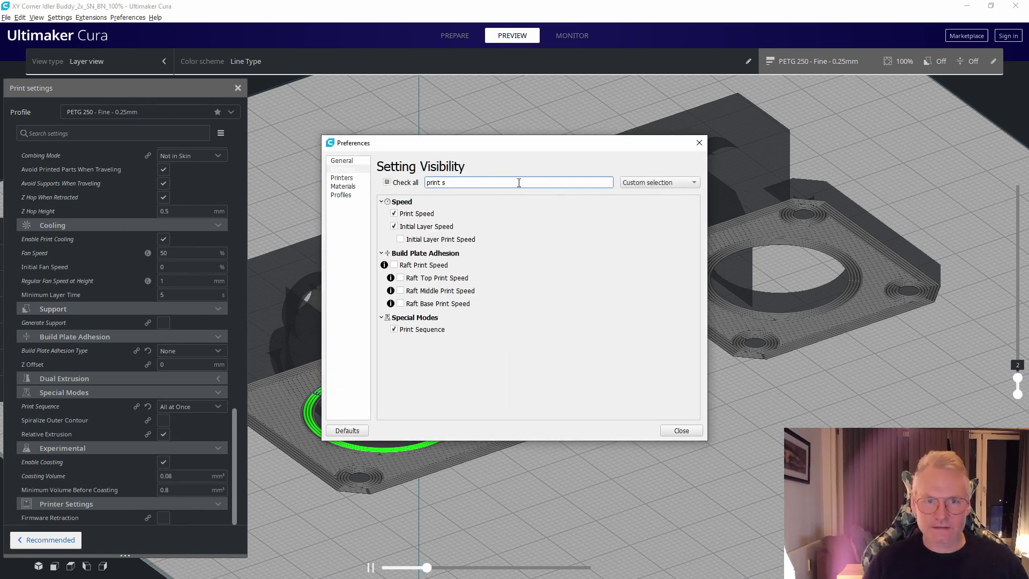
pyautogui.write('e')
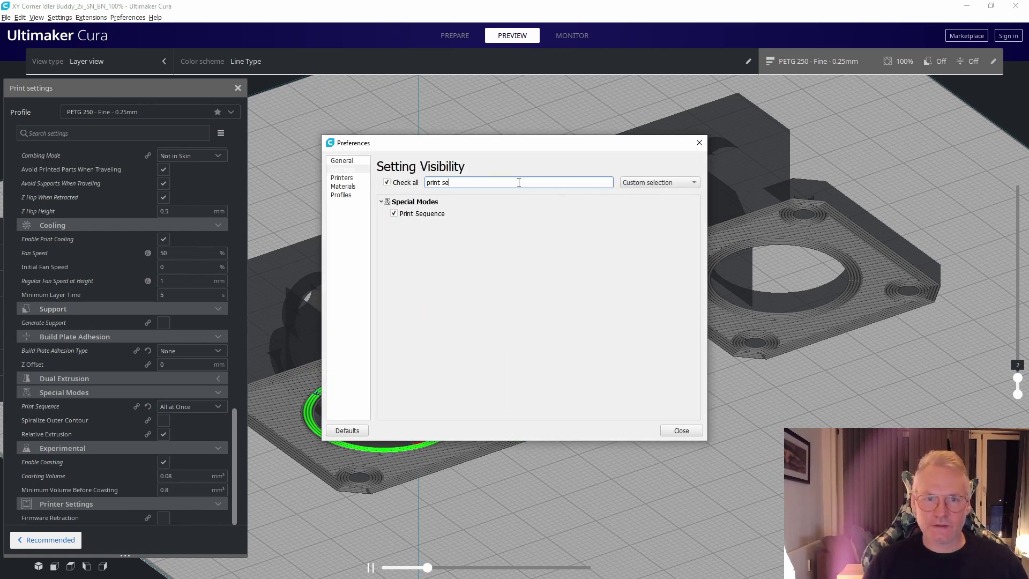
pyautogui.click(694, 436)
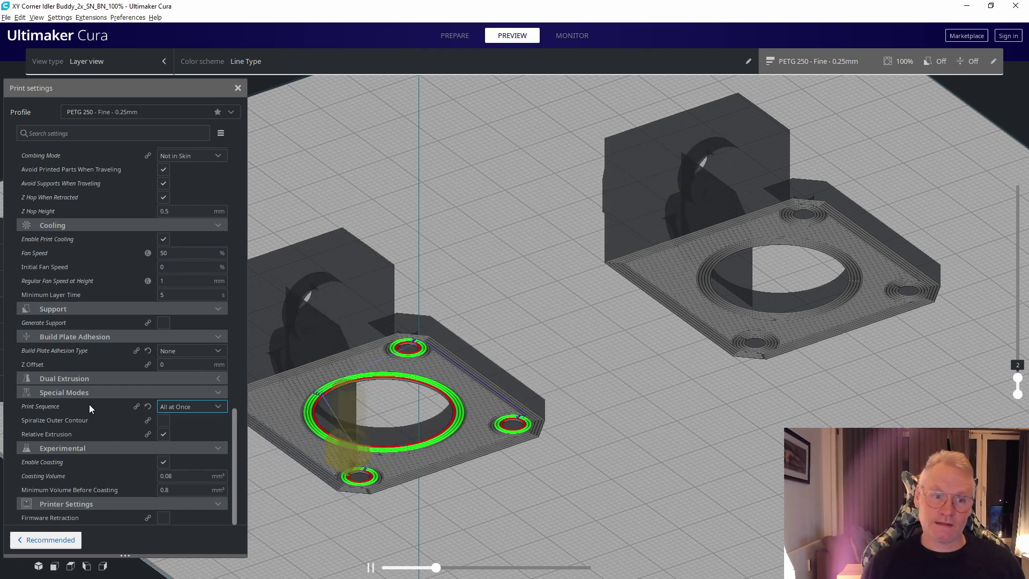
# - Set Print Sequence to One at a Time
pyautogui.moveTo(49, 406)
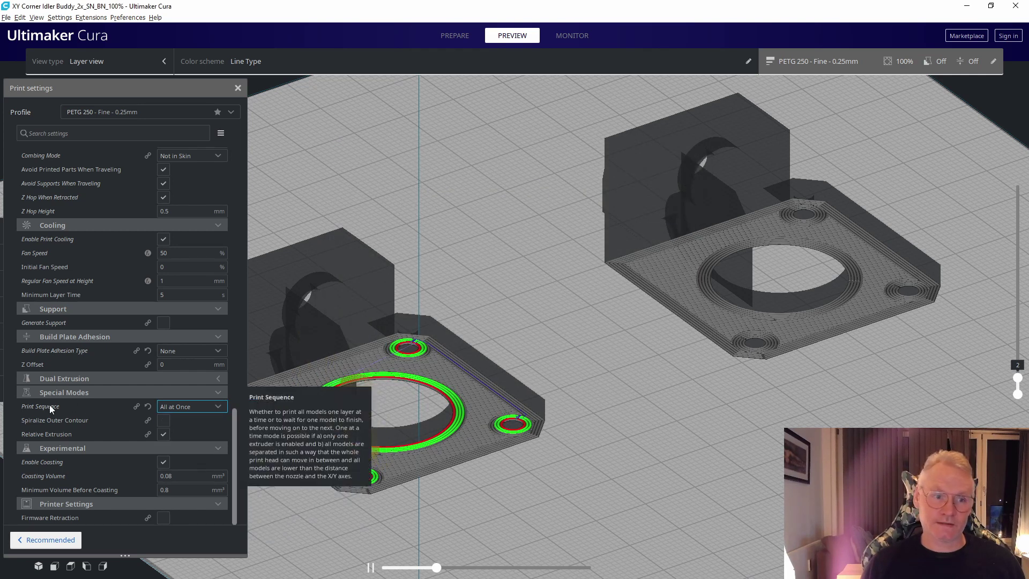
pyautogui.click(194, 406)
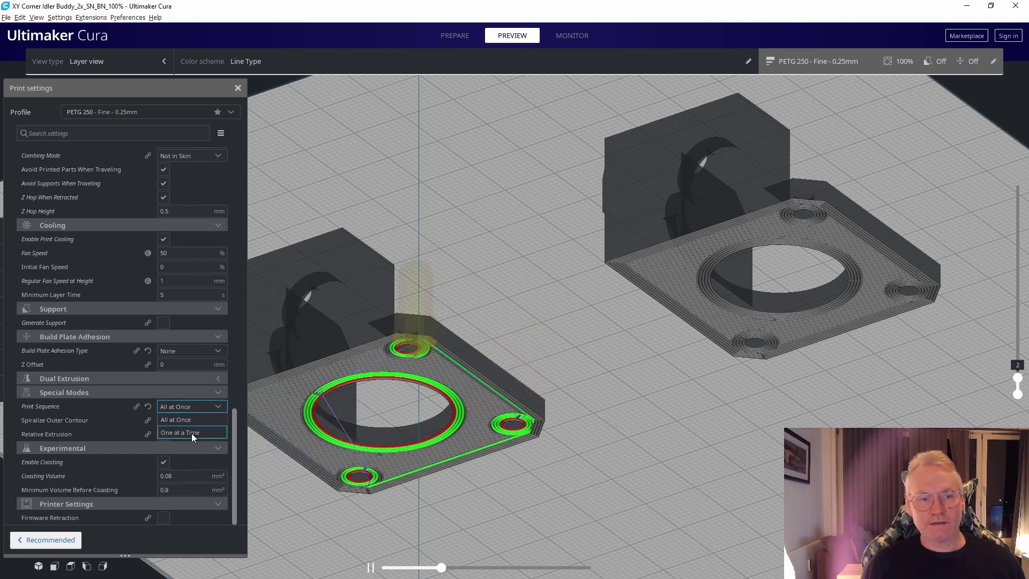
pyautogui.click(191, 432)
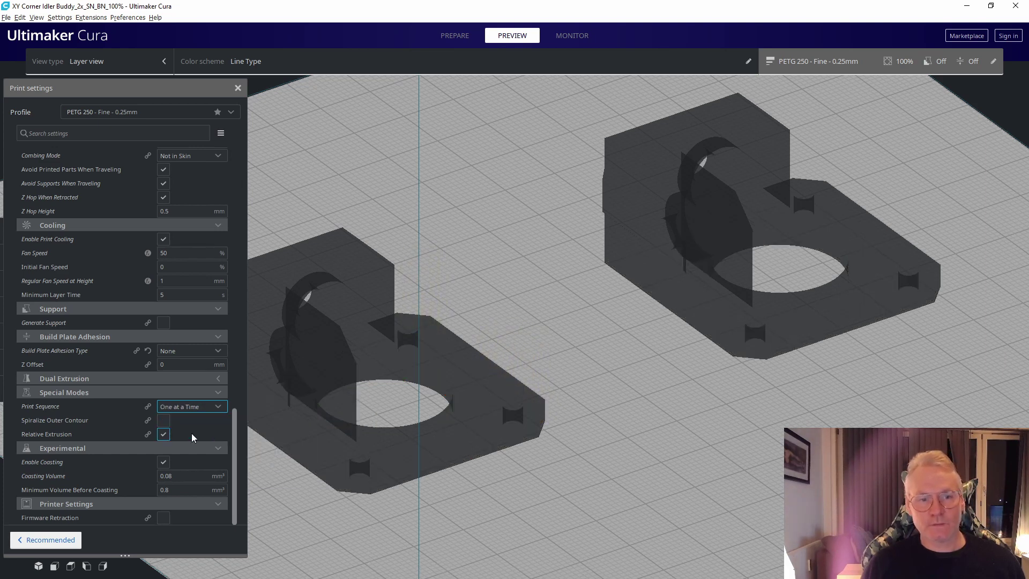
# - Close print settings, stop playback, orbit the view, and lower the layer slider to layer 1
pyautogui.click(237, 89)
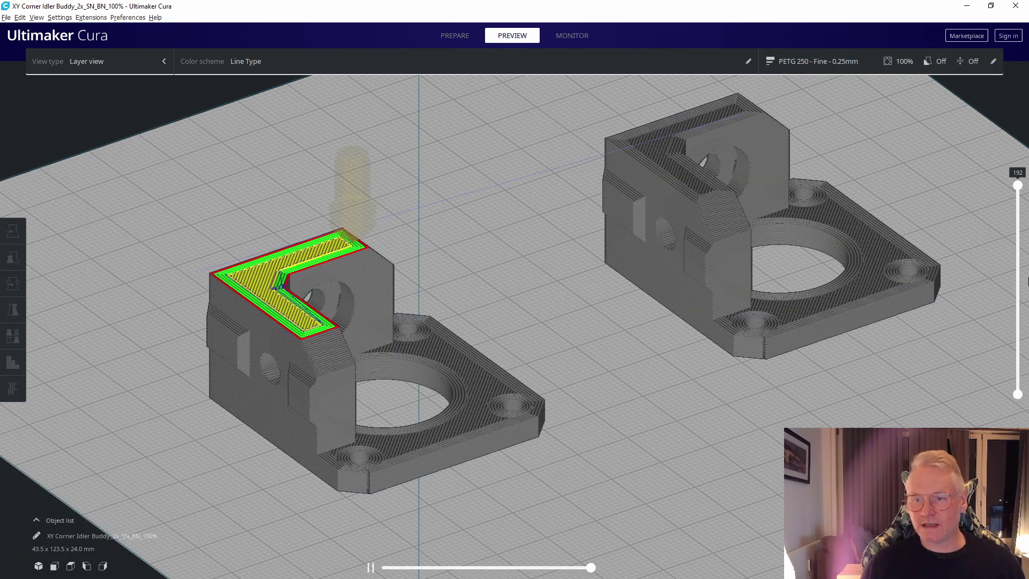
pyautogui.click(1018, 188)
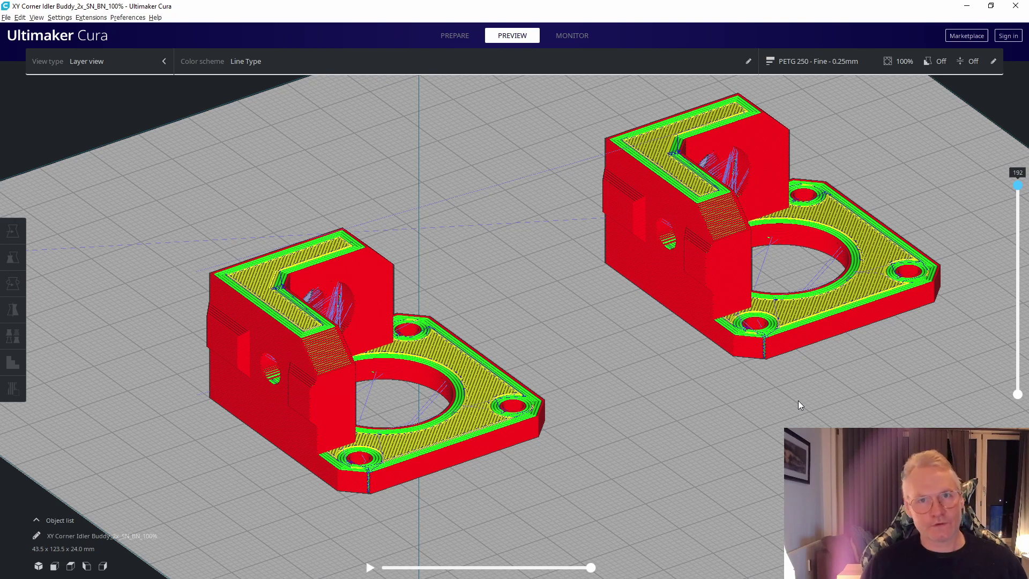
pyautogui.moveTo(788, 426); pyautogui.dragTo(762, 399, button='right')
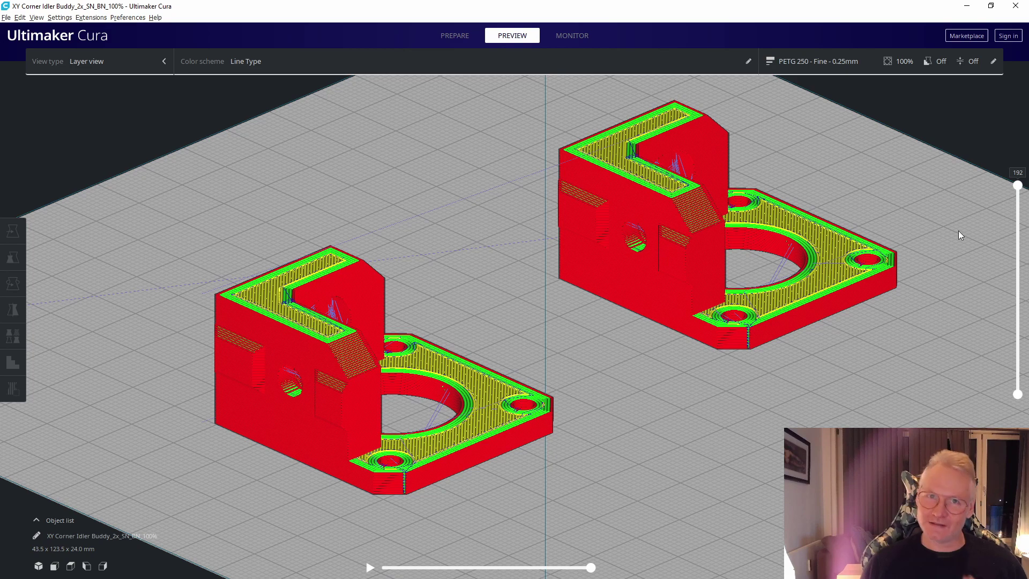
pyautogui.moveTo(1018, 186); pyautogui.dragTo(1018, 380)
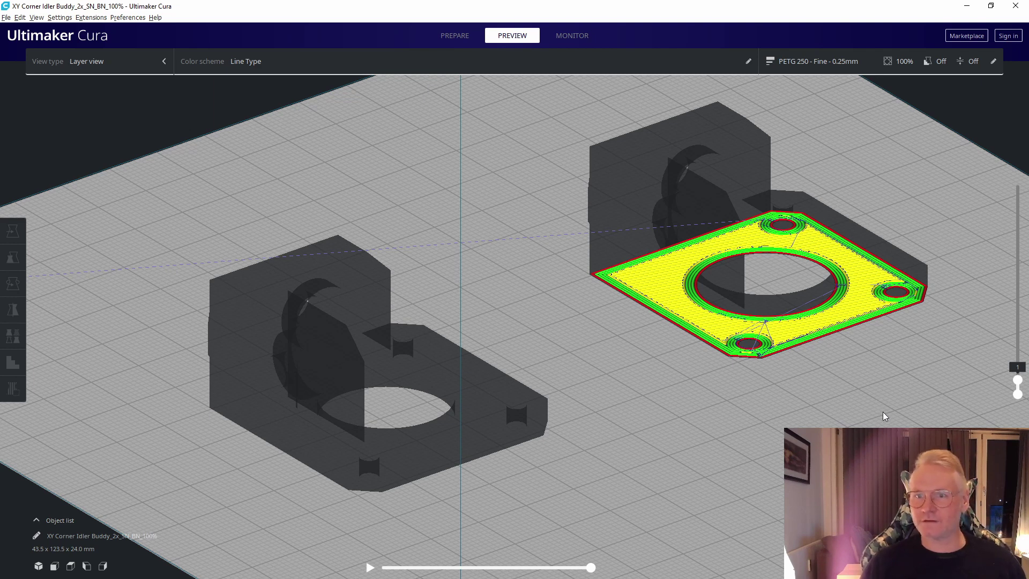
# - Simulate layers 1 and 2, then raise the layer slider to layer 15
pyautogui.click(370, 566)
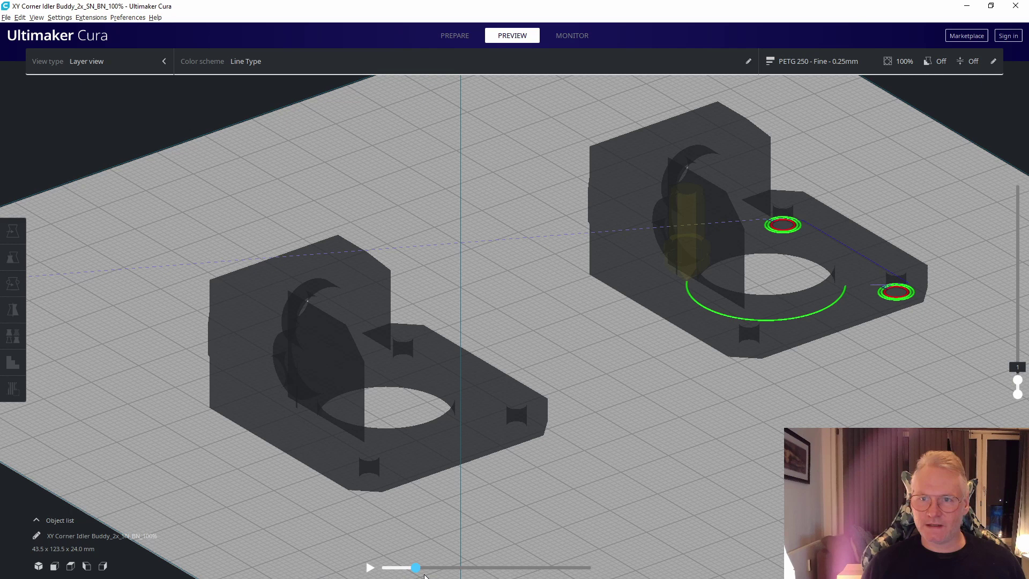
pyautogui.moveTo(445, 567); pyautogui.dragTo(588, 567)
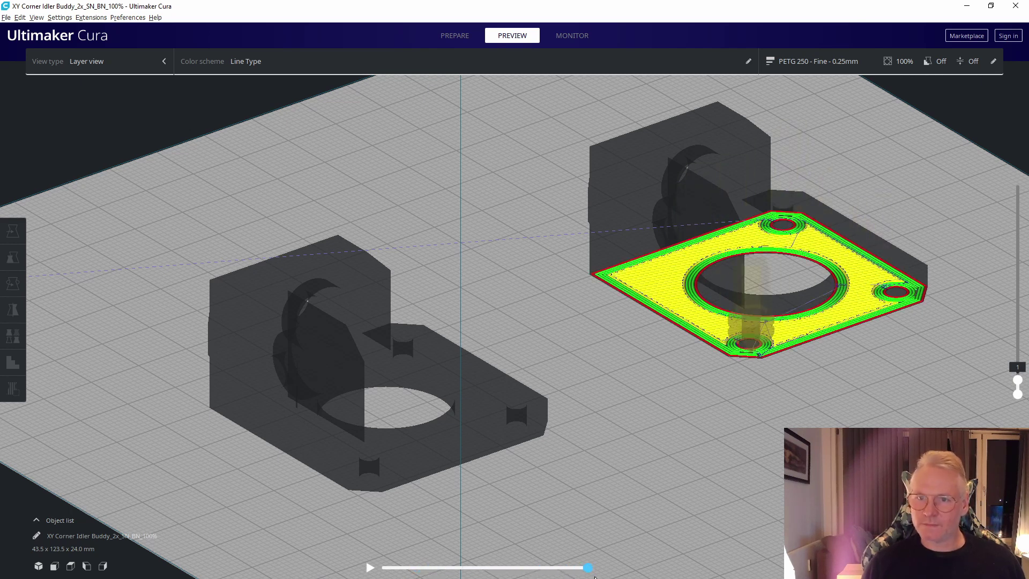
pyautogui.click(371, 568)
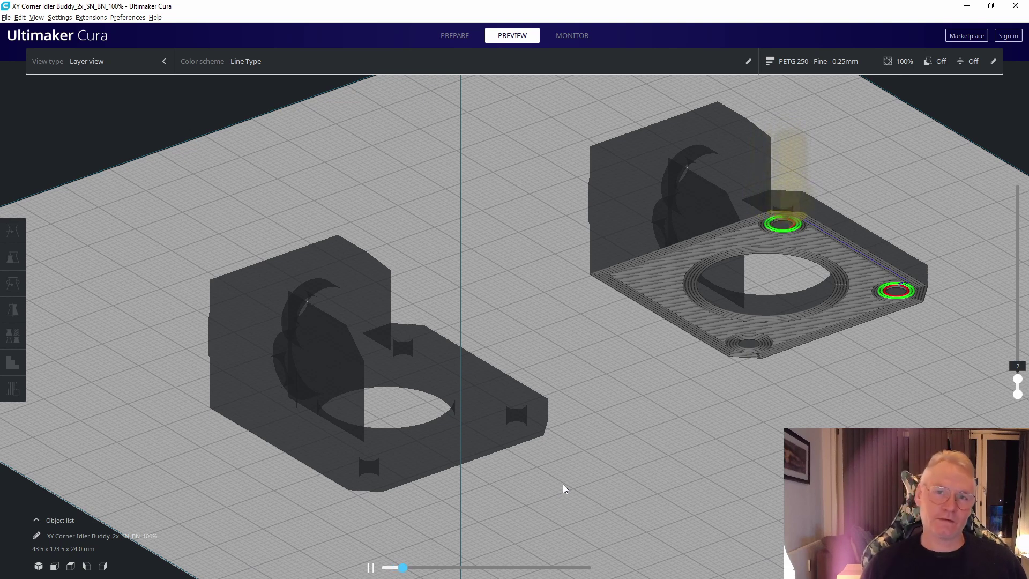
pyautogui.moveTo(1018, 378); pyautogui.dragTo(1024, 286)
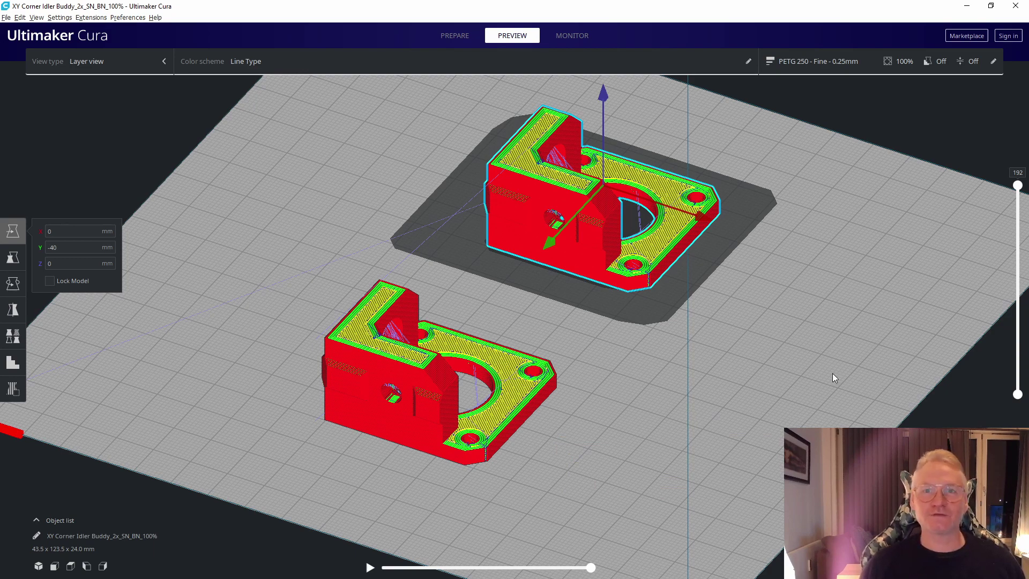
# - Orbit over both sliced idler parts and click empty plate space to deselect the right part
pyautogui.moveTo(831, 373); pyautogui.dragTo(792, 413, button='right')
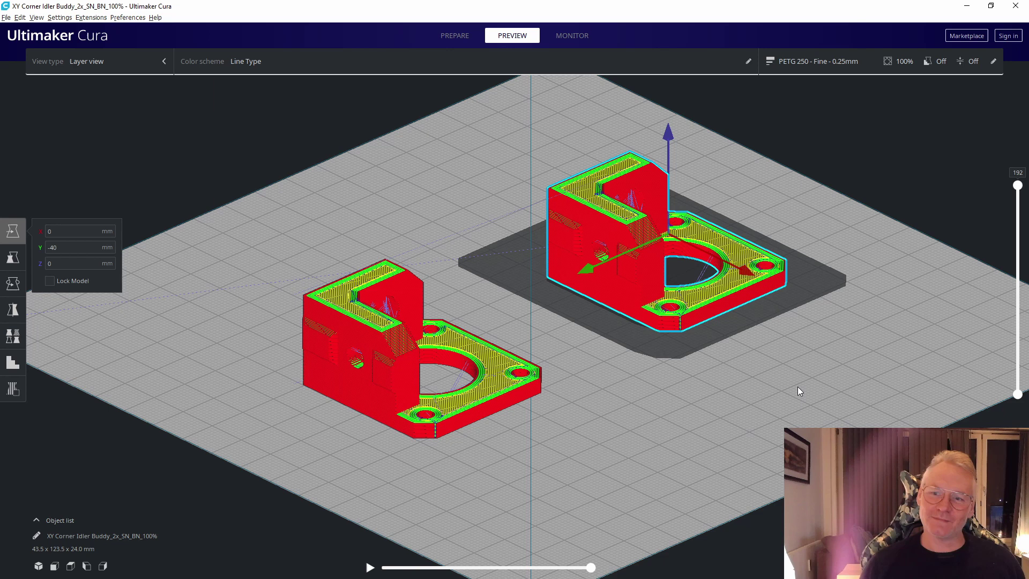
pyautogui.click(797, 390)
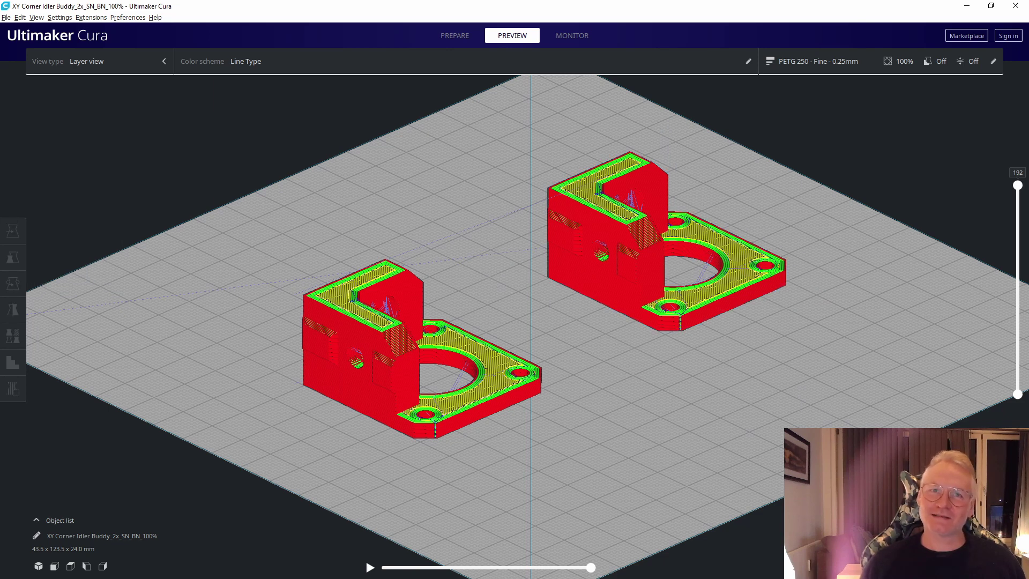